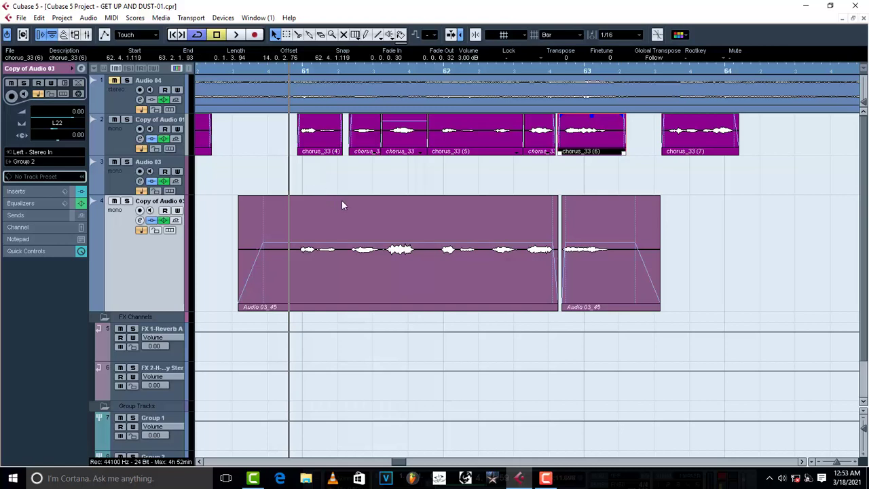
Play the vocal section from just before bar 61 through bar 63 as a reference
{"action": "key", "text": "space"}
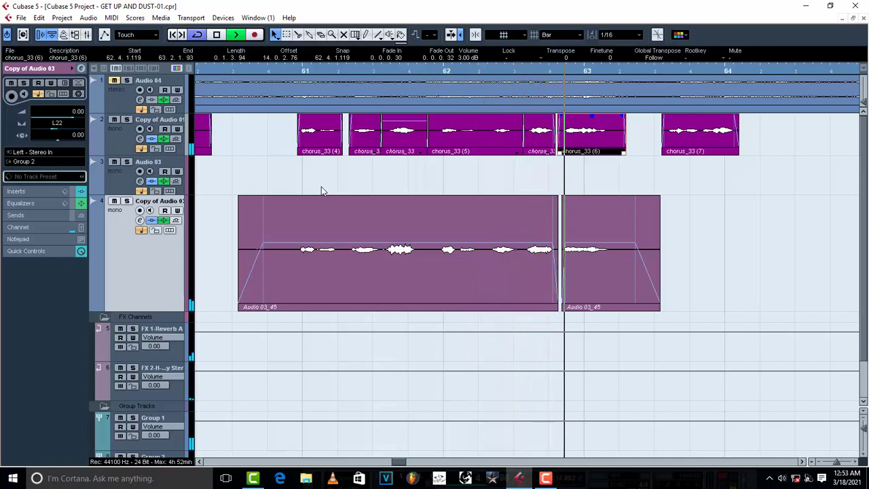
{"action": "key", "text": "space"}
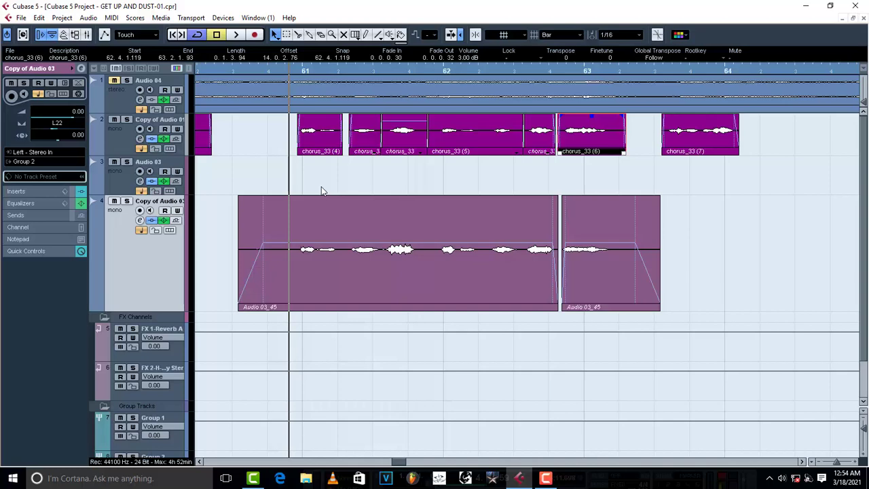
Sweep the low-cut band of the REQ 4 Stereo equalizer on FX 1-Reverb A up in frequency and back down
{"action": "scroll", "coordinate": [172, 299], "scroll_direction": "down", "scroll_amount": 2}
{"action": "left_click", "coordinate": [172, 282]}
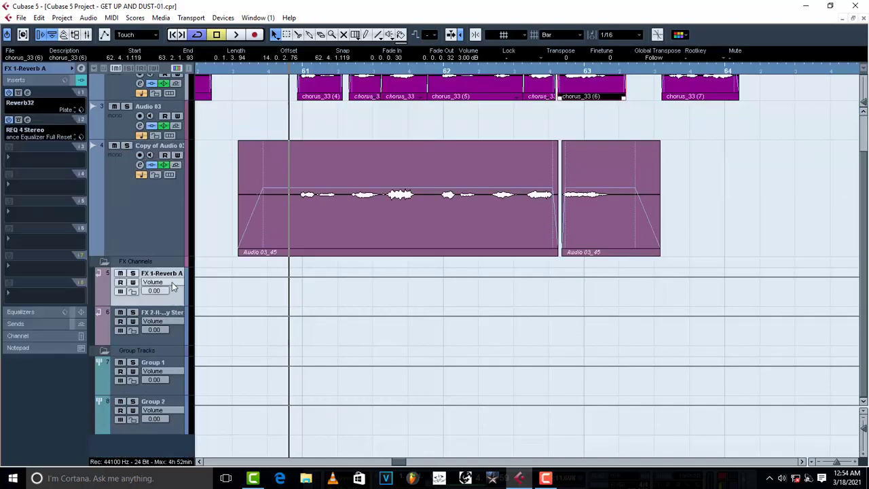
{"action": "left_click", "coordinate": [28, 120]}
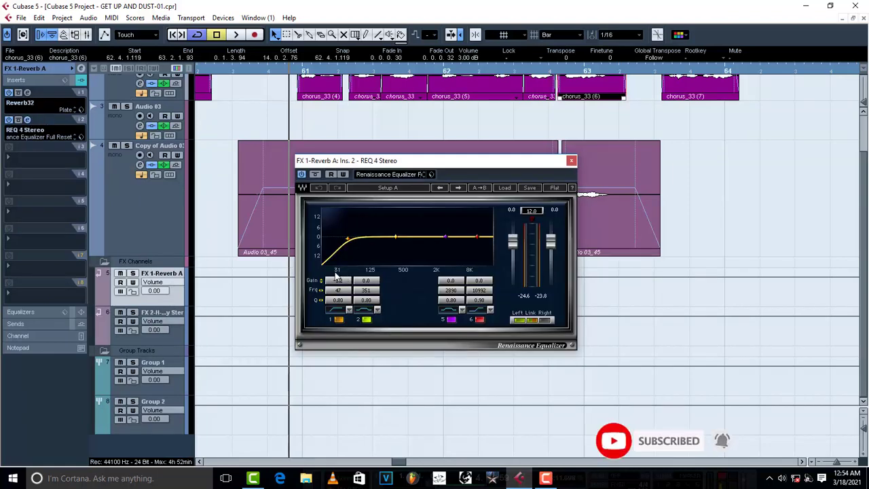
{"action": "left_click_drag", "start_coordinate": [347, 238], "coordinate": [354, 255]}
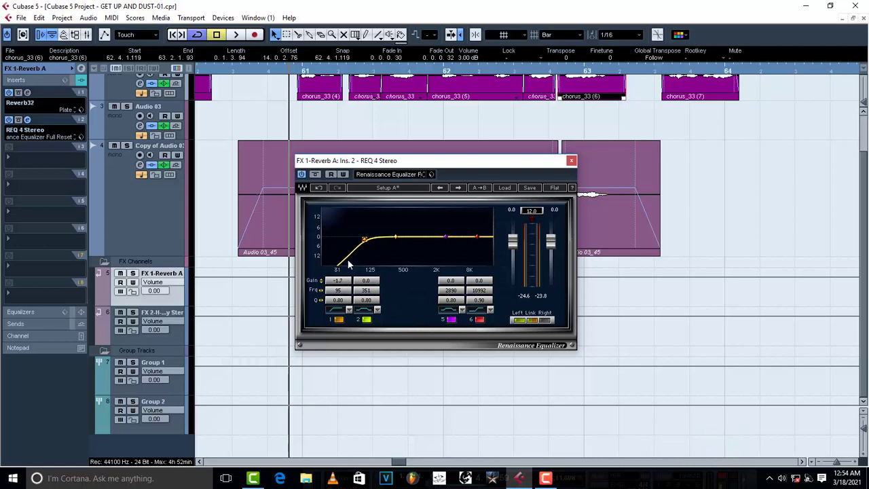
{"action": "left_click_drag", "start_coordinate": [364, 239], "coordinate": [397, 238]}
{"action": "left_click_drag", "start_coordinate": [397, 238], "coordinate": [349, 237]}
{"action": "left_click", "coordinate": [572, 161]}
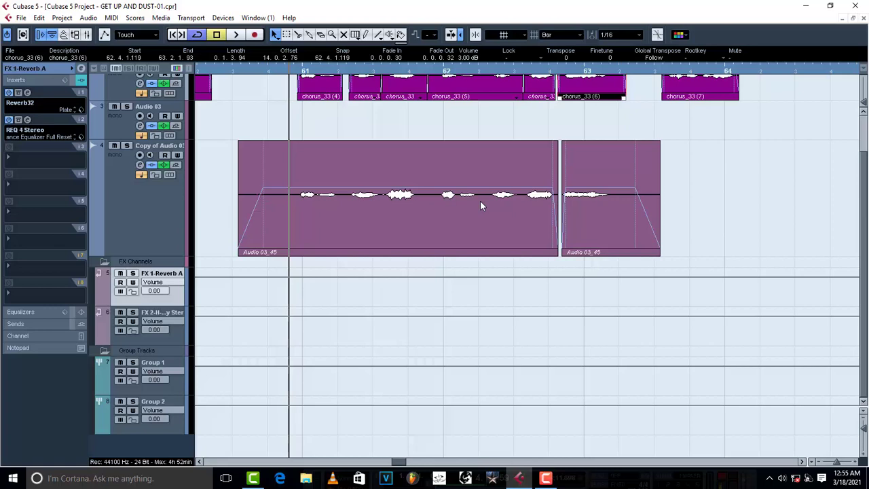
Examine the H-Delay Stereo settings on the FX 2 channel
{"action": "left_click", "coordinate": [177, 335]}
{"action": "left_click", "coordinate": [27, 92]}
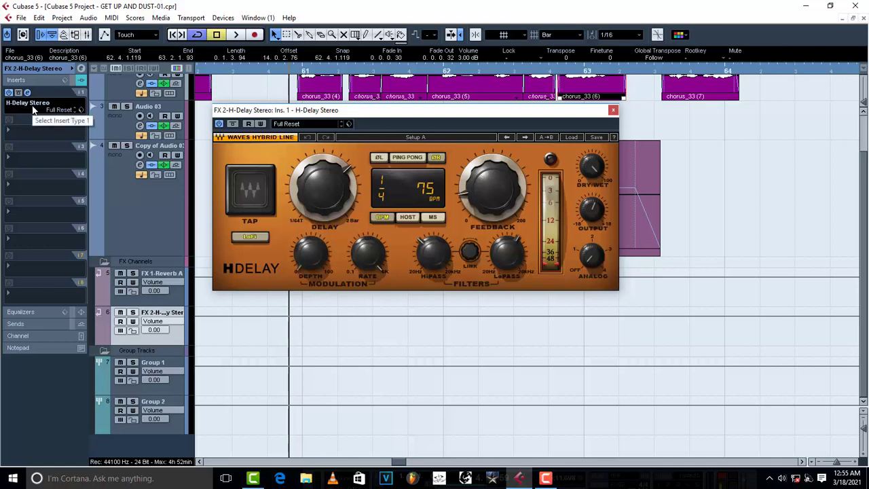
{"action": "left_click", "coordinate": [613, 110]}
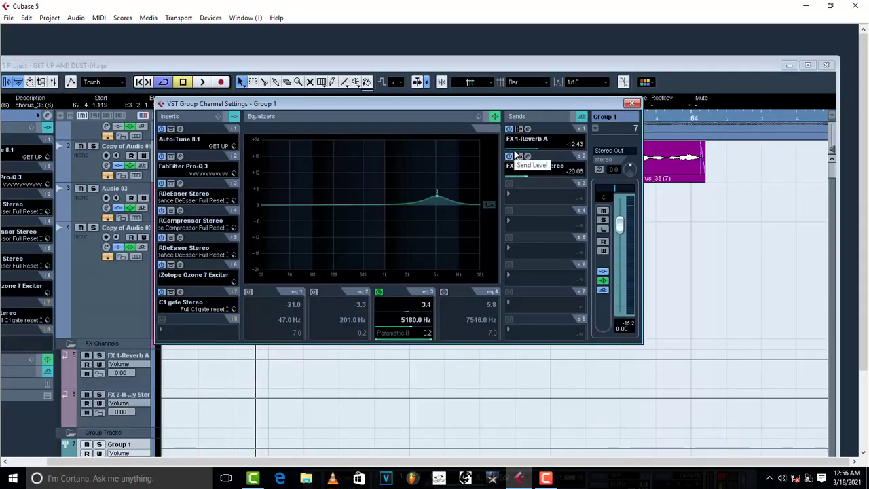
Try low and high FX 1-Reverb A send levels on Group 1, ending at -14.75
{"action": "left_click_drag", "start_coordinate": [536, 148], "coordinate": [511, 153]}
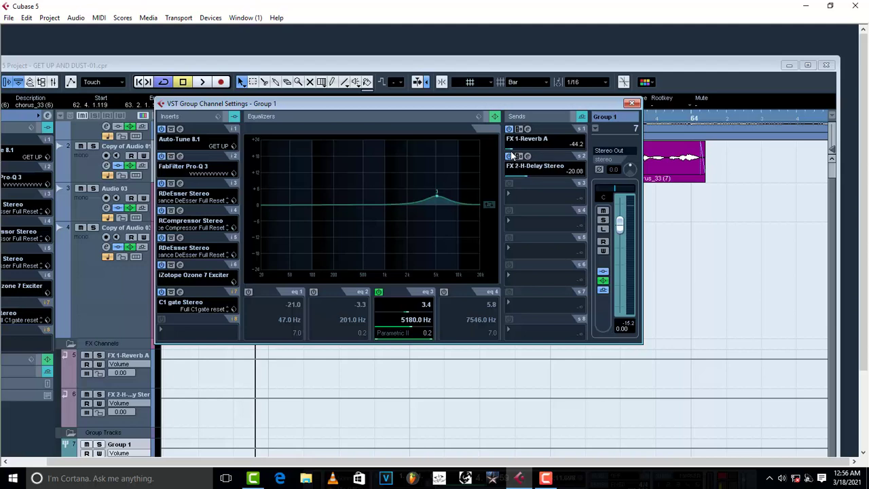
{"action": "left_click_drag", "start_coordinate": [514, 155], "coordinate": [558, 147]}
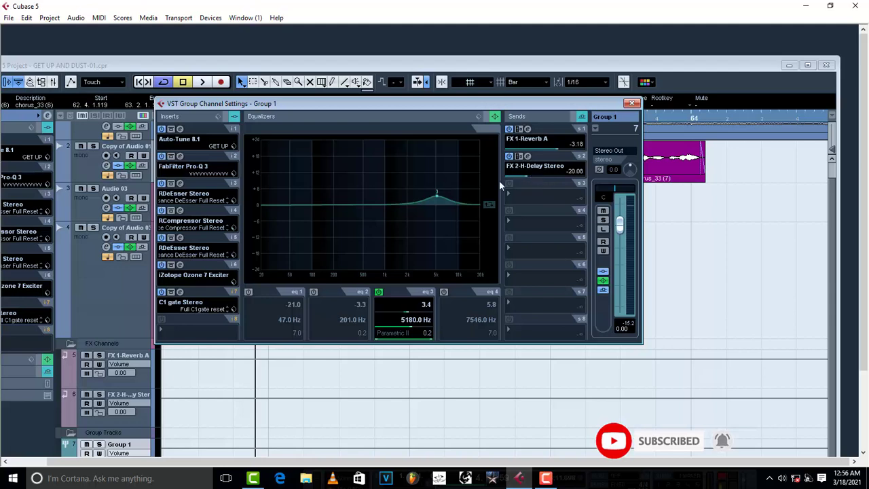
{"action": "left_click", "coordinate": [532, 150]}
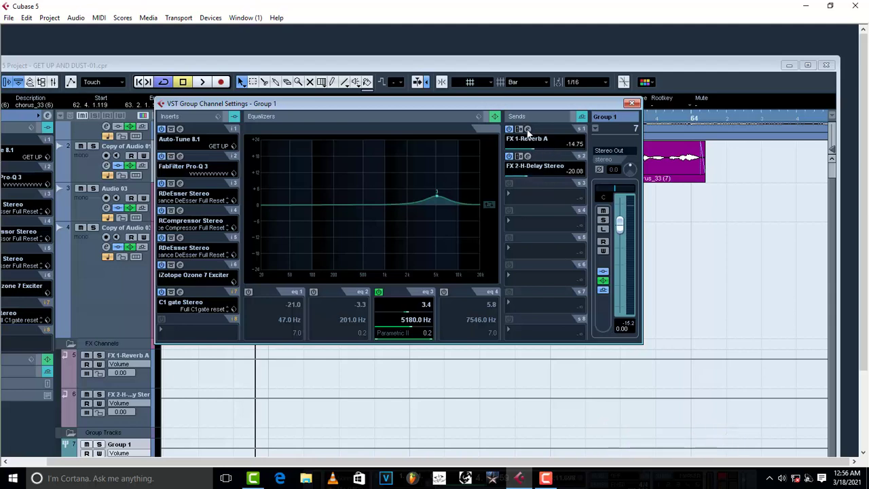
Lower the dry mix of the Reverb32 plug-in on FX 1-Reverb A to 0.44
{"action": "left_click", "coordinate": [527, 129]}
{"action": "left_click_drag", "start_coordinate": [630, 108], "coordinate": [327, 118]}
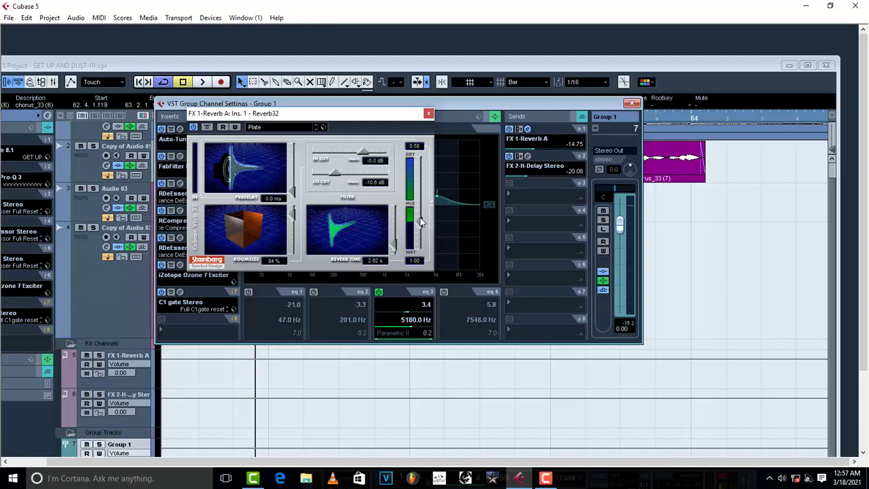
{"action": "left_click_drag", "start_coordinate": [421, 222], "coordinate": [421, 234]}
{"action": "left_click", "coordinate": [428, 114]}
Turn the reverb and delay send levels of Group 1 fully down and play the vocals without effects
{"action": "left_click_drag", "start_coordinate": [530, 153], "coordinate": [510, 153]}
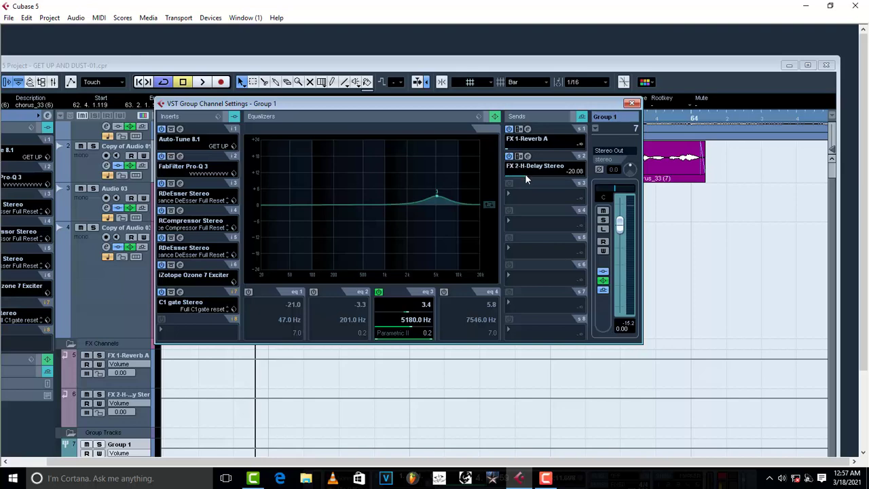
{"action": "left_click_drag", "start_coordinate": [424, 105], "coordinate": [436, 164]}
{"action": "key", "text": "space"}
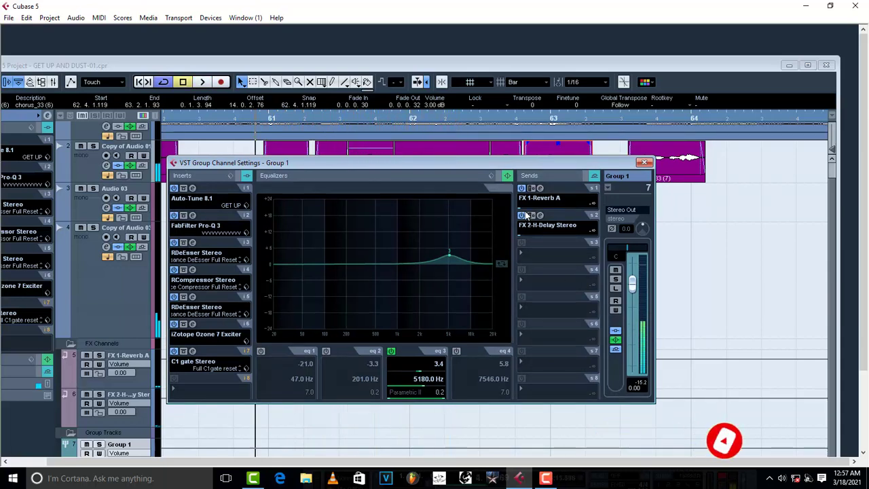
{"action": "key", "text": "space"}
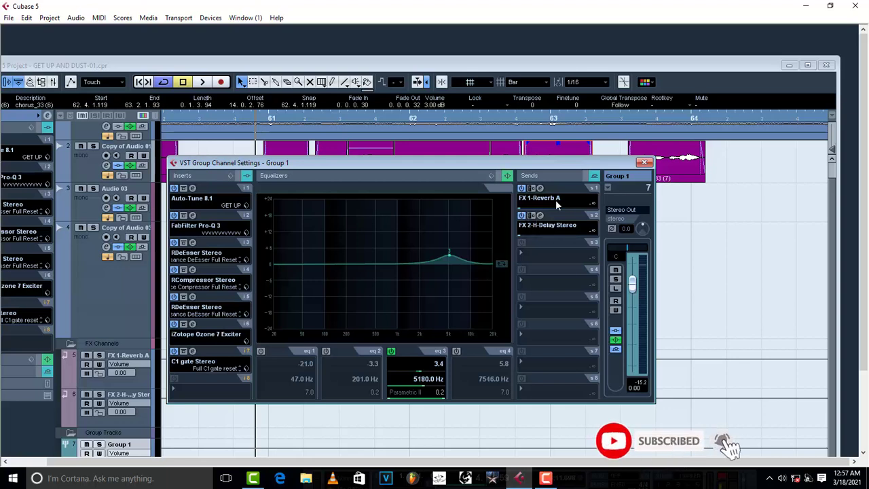
Review the Reverb32 settings from the Group 1 send, and return to the maximized project window
{"action": "left_click", "coordinate": [540, 188]}
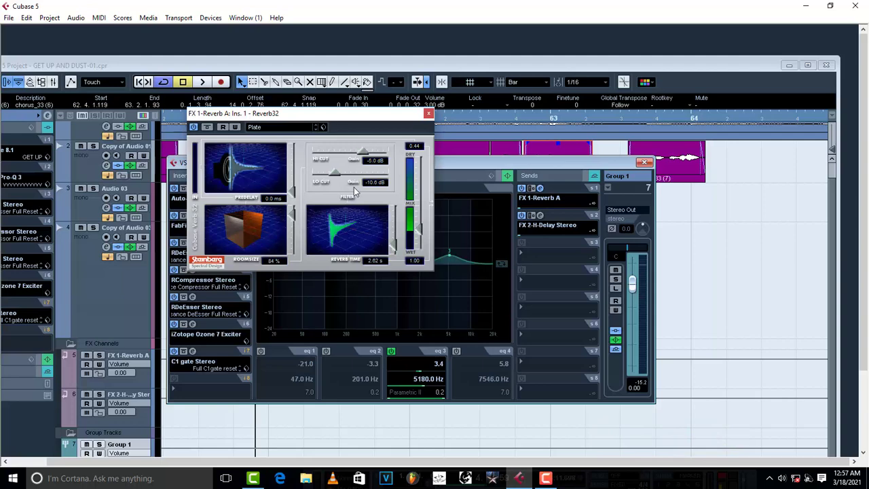
{"action": "left_click", "coordinate": [427, 114]}
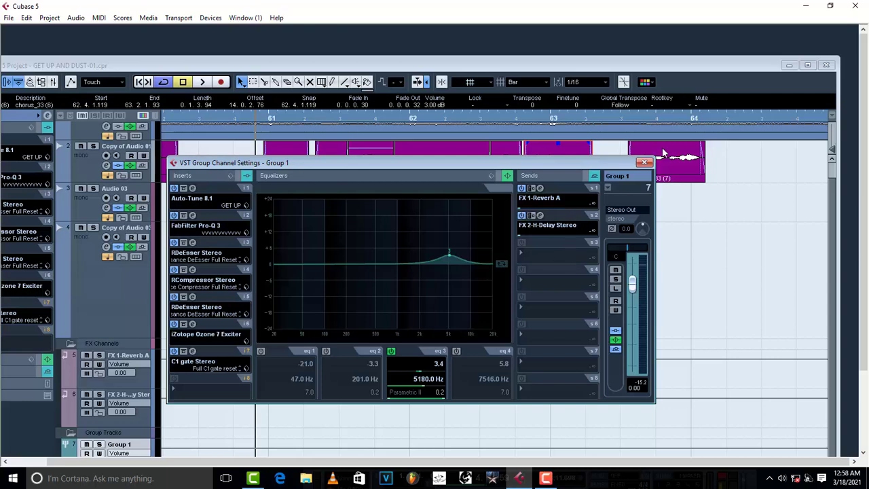
{"action": "left_click", "coordinate": [645, 162]}
{"action": "left_click", "coordinate": [808, 66]}
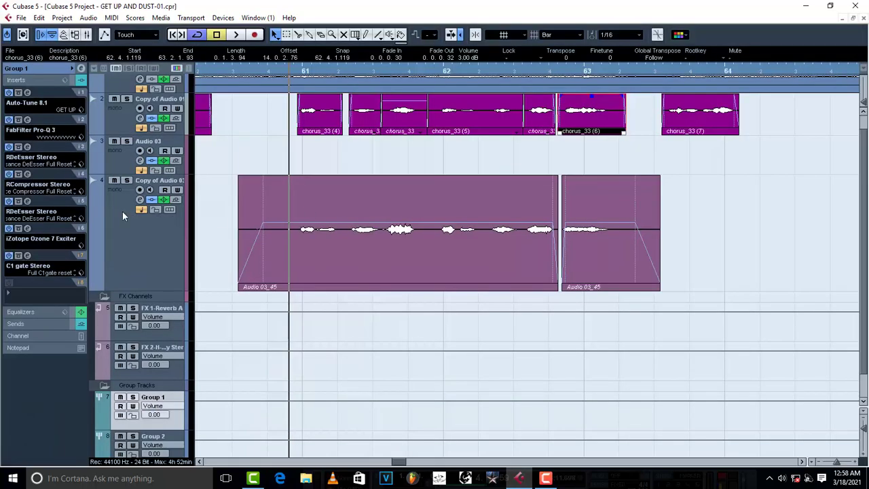
Show the sends of the Group 1 track and examine its reverb send and Reverb32 plug-in in the channel settings
{"action": "left_click", "coordinate": [149, 258]}
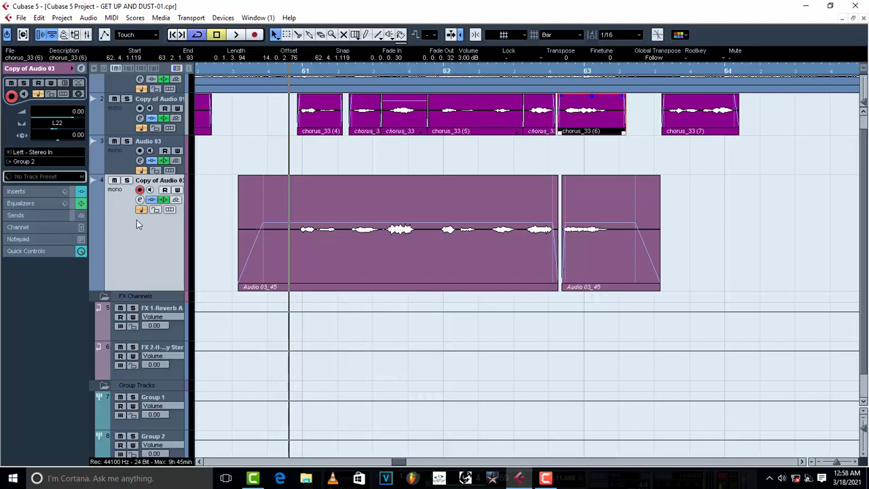
{"action": "left_click", "coordinate": [176, 417]}
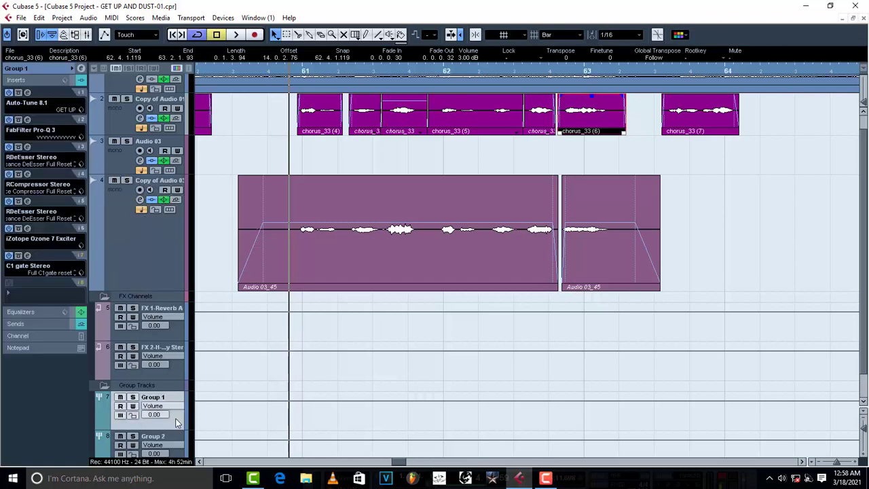
{"action": "left_click", "coordinate": [23, 325]}
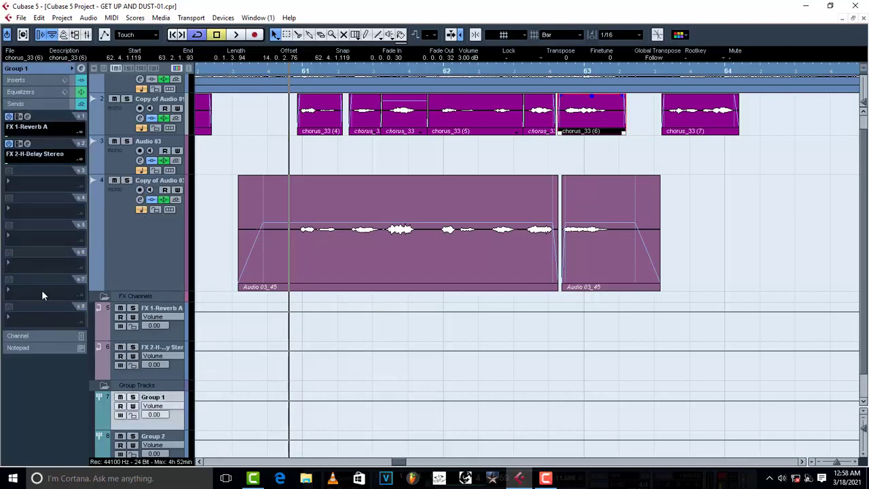
{"action": "left_click", "coordinate": [81, 68]}
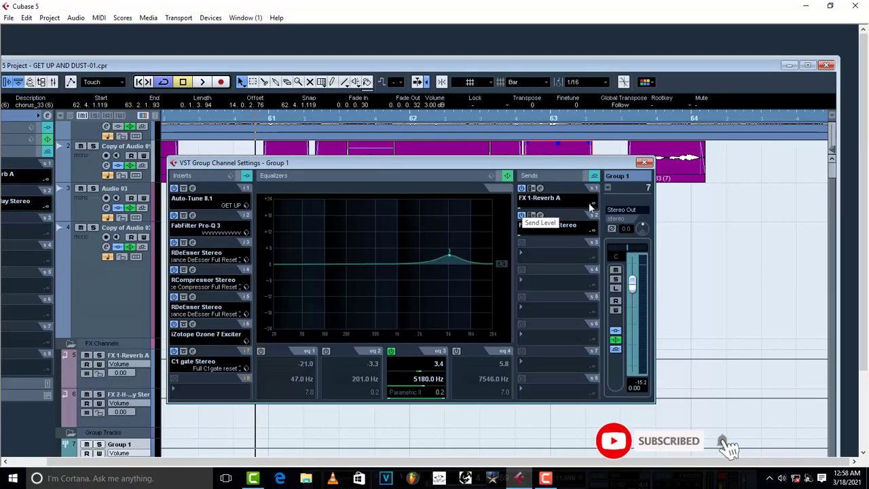
{"action": "left_click", "coordinate": [541, 188]}
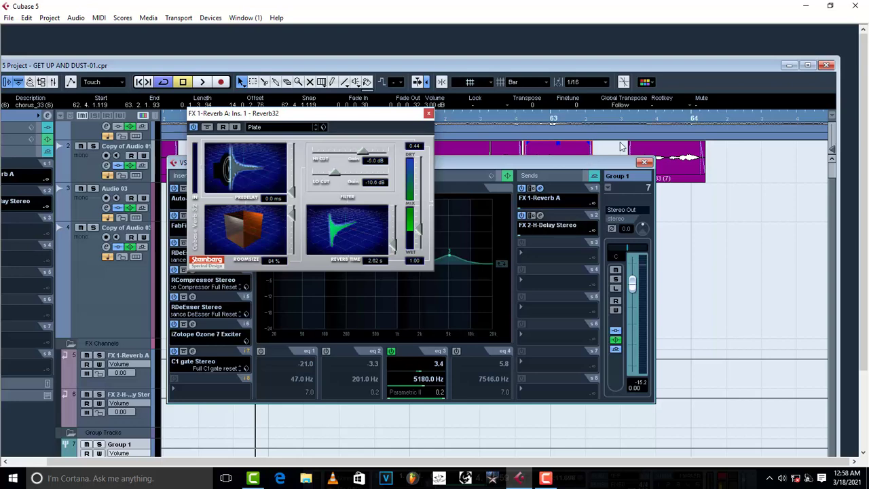
{"action": "left_click", "coordinate": [429, 113]}
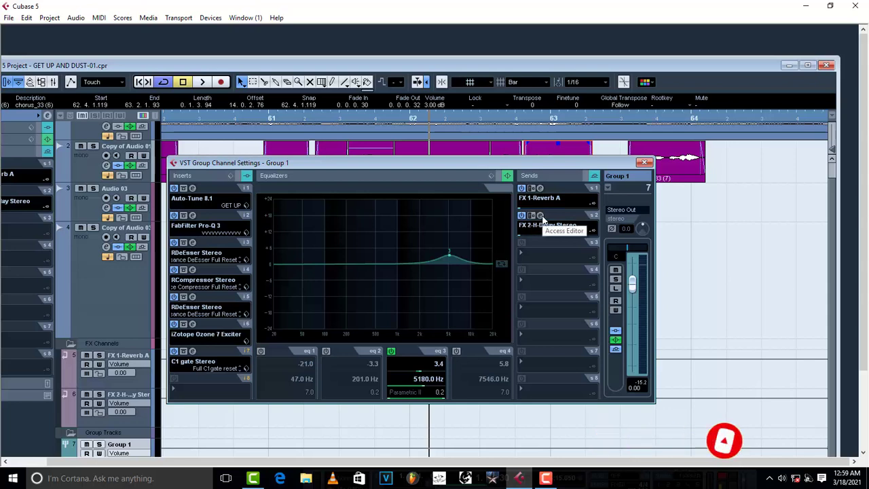
Play the vocals from just before bar 61 with both Group 1 sends down, and show the Group 1 channel settings
{"action": "key", "text": "space"}
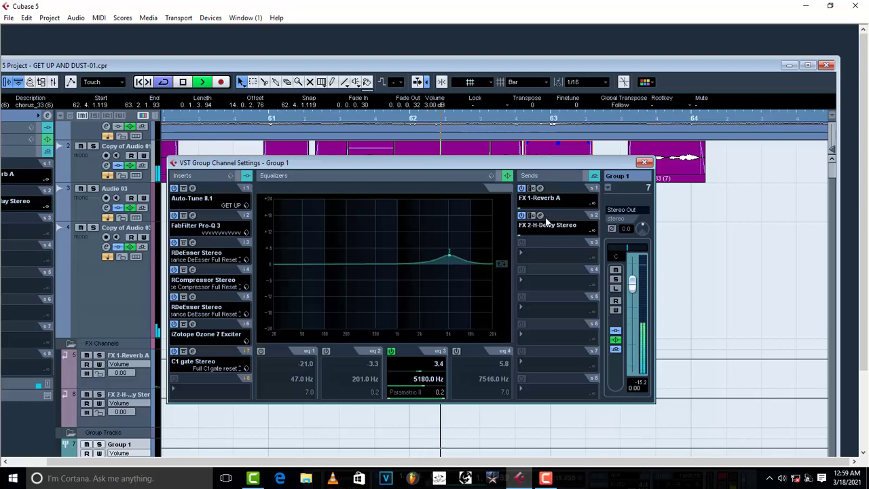
{"action": "key", "text": "space"}
{"action": "left_click", "coordinate": [265, 119]}
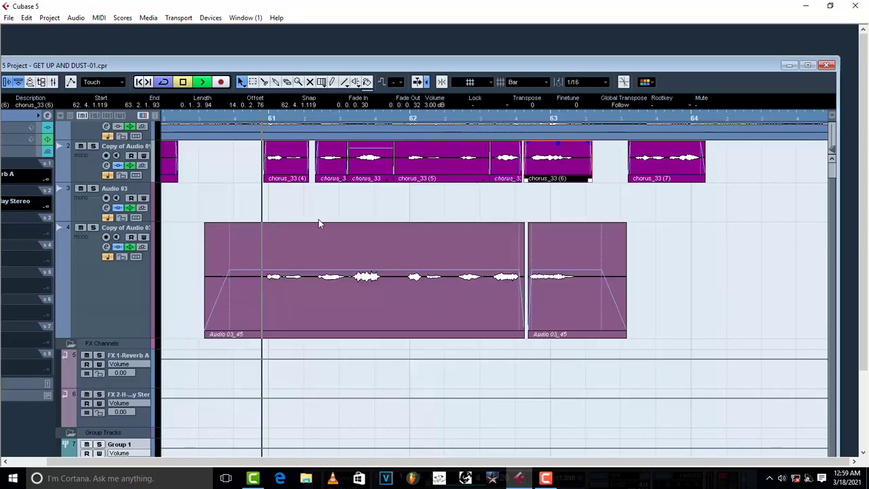
{"action": "key", "text": "space"}
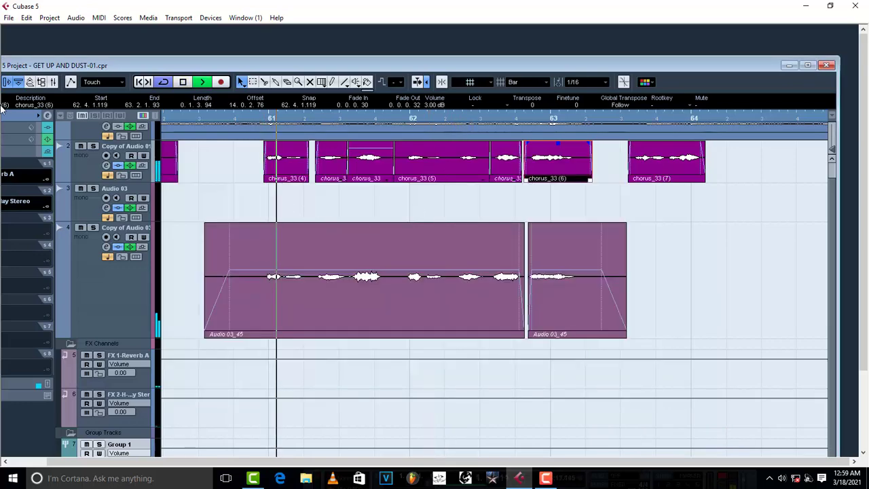
{"action": "left_click", "coordinate": [47, 116]}
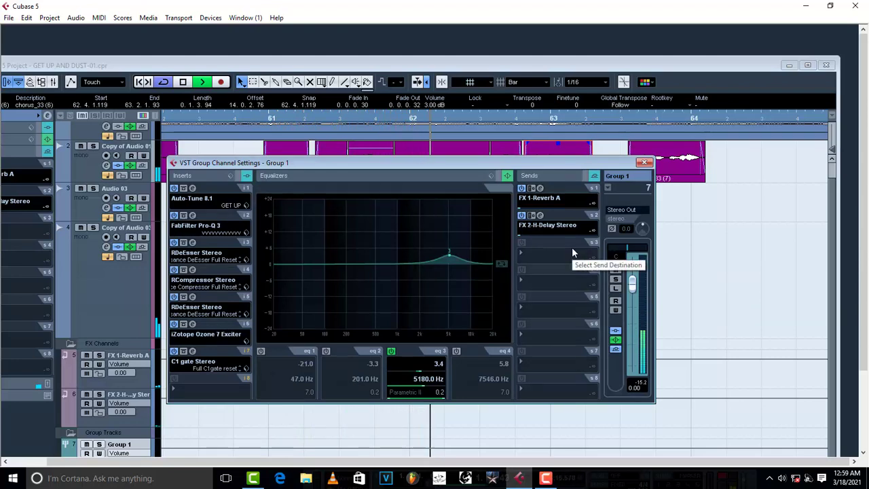
{"action": "key", "text": "space"}
Raise the FX 1-Reverb A send level of Group 1 to -15.47 while listening to the vocals
{"action": "left_click_drag", "start_coordinate": [519, 212], "coordinate": [544, 208]}
{"action": "key", "text": "space"}
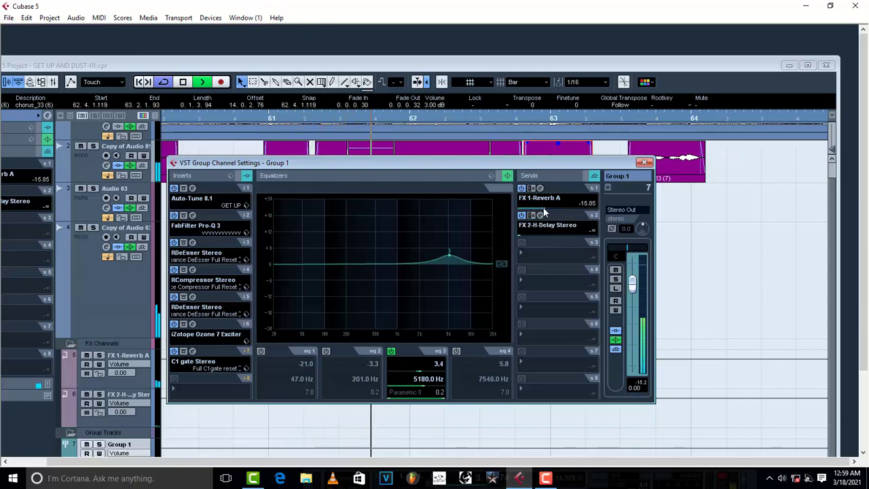
{"action": "key", "text": "space"}
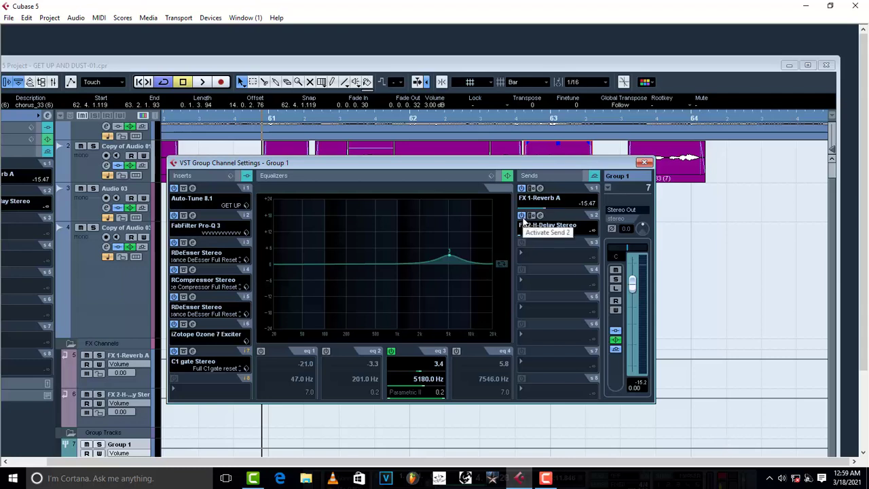
Set the Group 1 send levels to -17.19 for FX 2-H-Delay Stereo and -13.06 for FX 1-Reverb A during playback
{"action": "left_click", "coordinate": [521, 218]}
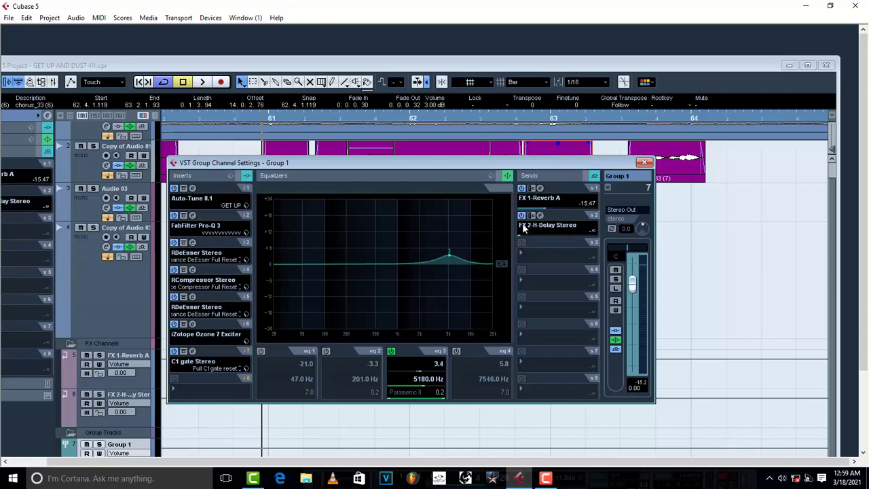
{"action": "key", "text": "space"}
{"action": "left_click_drag", "start_coordinate": [524, 235], "coordinate": [549, 213]}
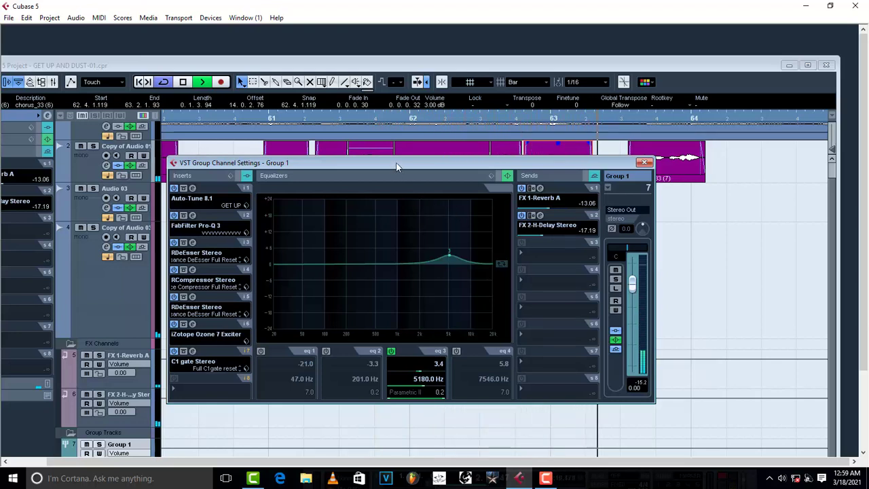
{"action": "key", "text": "space"}
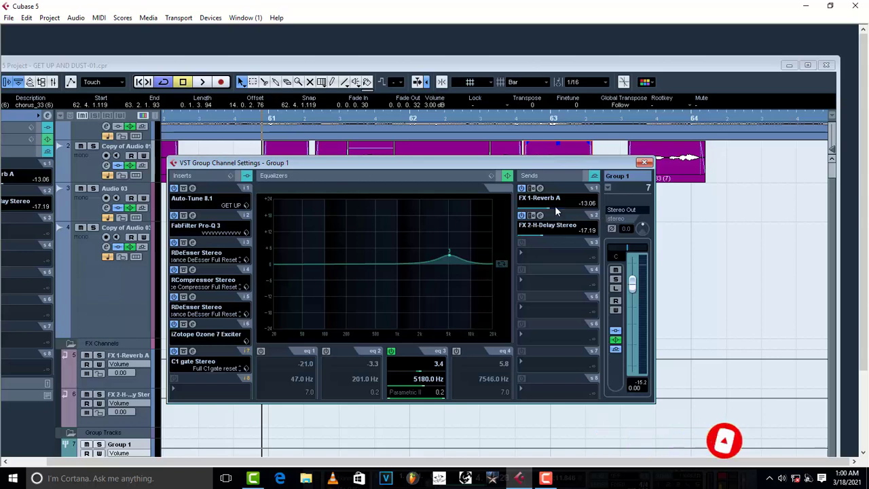
Deactivate both the reverb and delay sends on Group 1 and play the vocals dry for comparison
{"action": "left_click", "coordinate": [522, 188]}
{"action": "left_click", "coordinate": [521, 216]}
{"action": "key", "text": "space"}
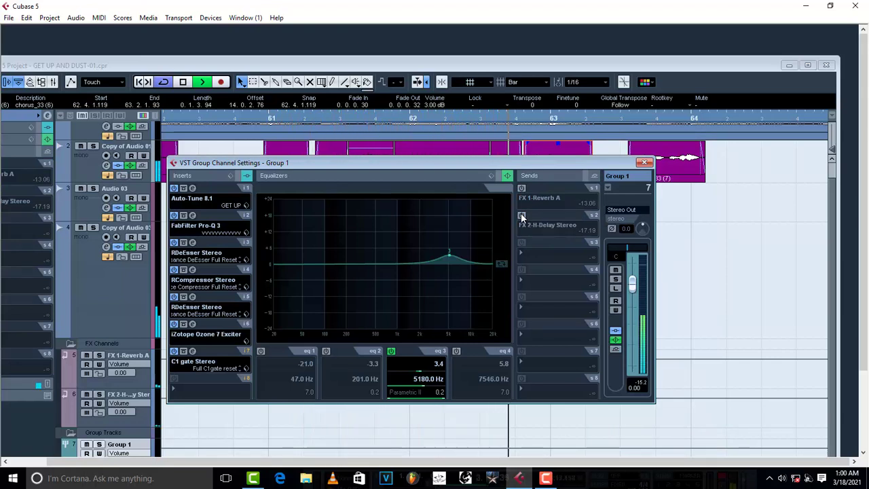
{"action": "key", "text": "space"}
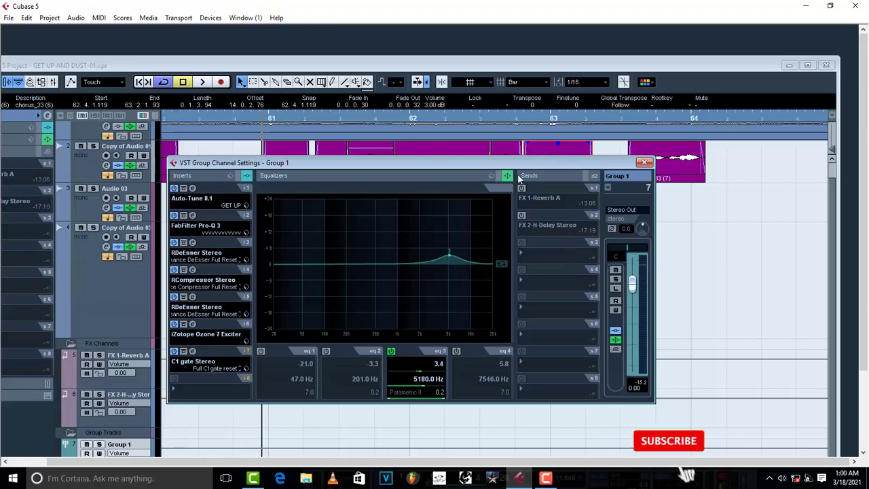
Mute track 4, the copy of Audio 03, and play the remaining vocals dry with the Group 1 channel settings open
{"action": "key", "text": "space"}
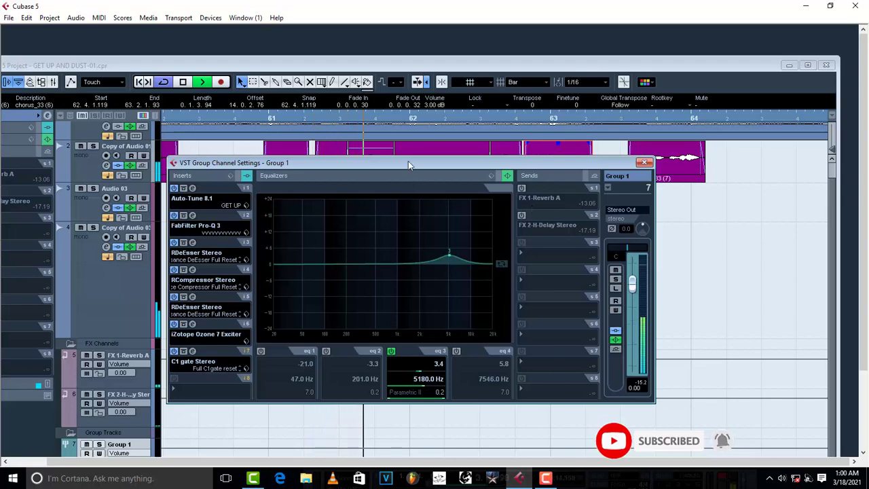
{"action": "left_click_drag", "start_coordinate": [408, 163], "coordinate": [400, 289]}
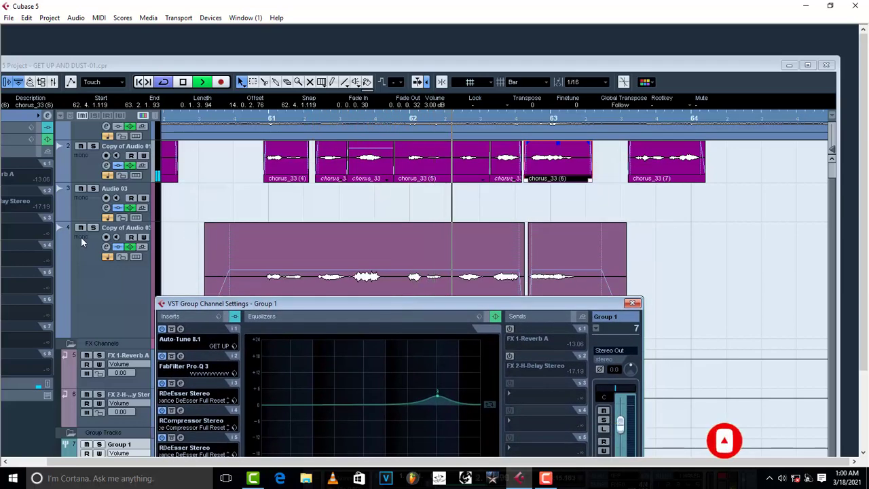
{"action": "left_click", "coordinate": [83, 231]}
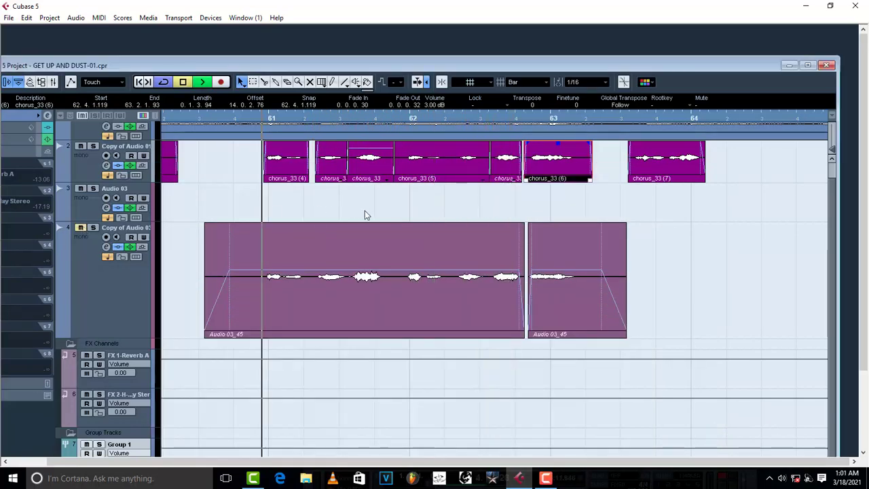
{"action": "left_click", "coordinate": [49, 116]}
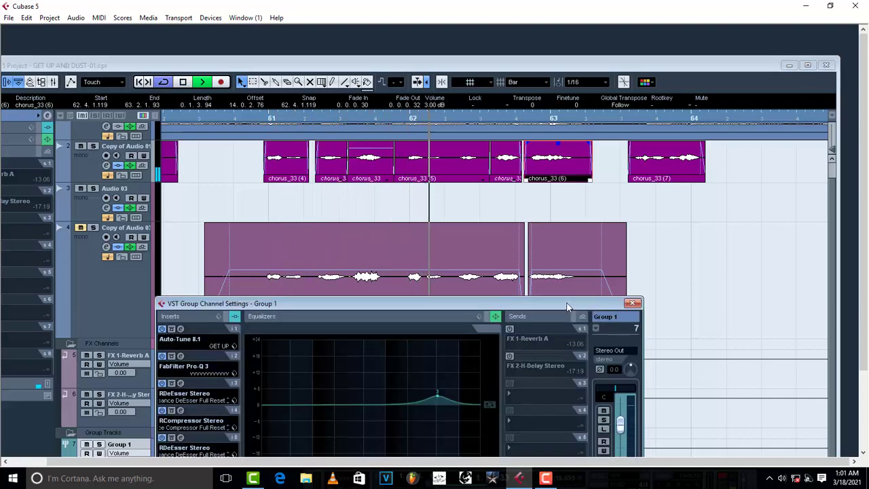
{"action": "left_click_drag", "start_coordinate": [567, 307], "coordinate": [485, 126]}
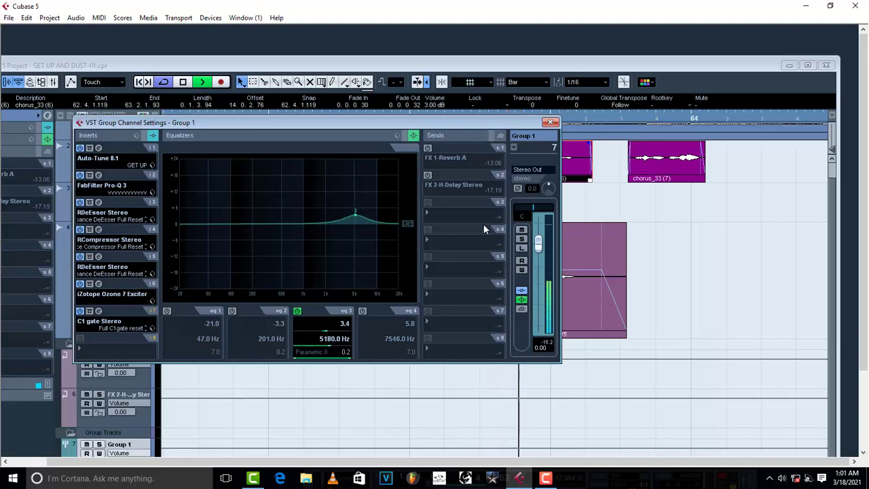
{"action": "key", "text": "space"}
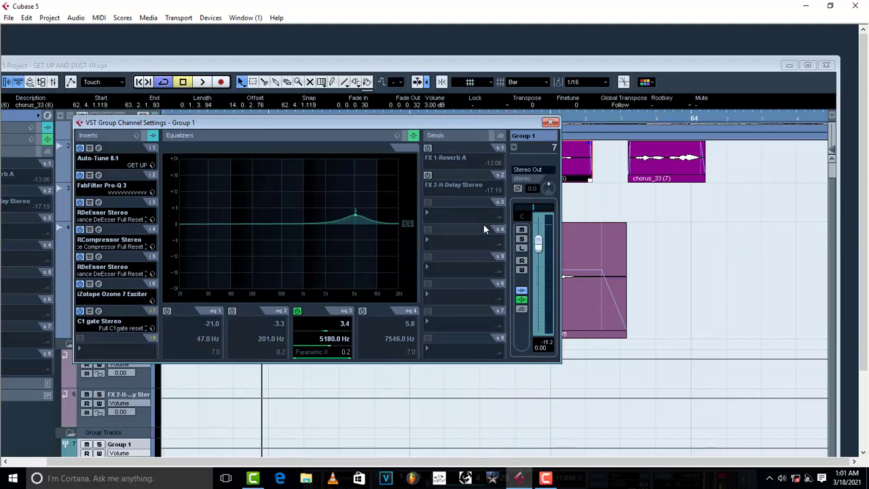
Reactivate the FX 1-Reverb A and FX 2-H-Delay Stereo sends on Group 1 and play the vocals with both effects
{"action": "left_click", "coordinate": [427, 151]}
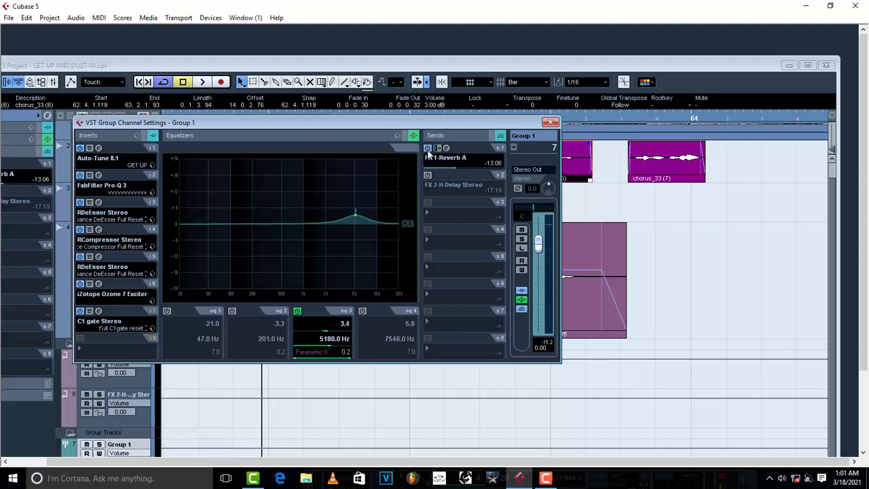
{"action": "left_click", "coordinate": [427, 176]}
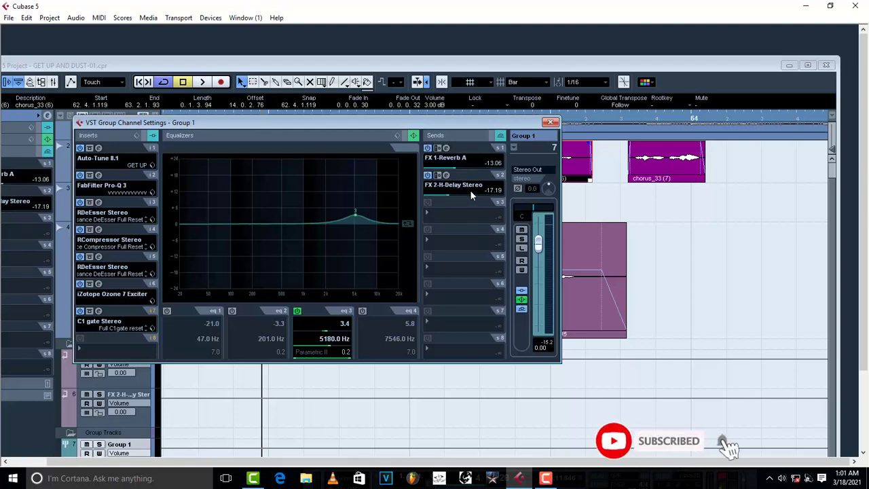
{"action": "key", "text": "space"}
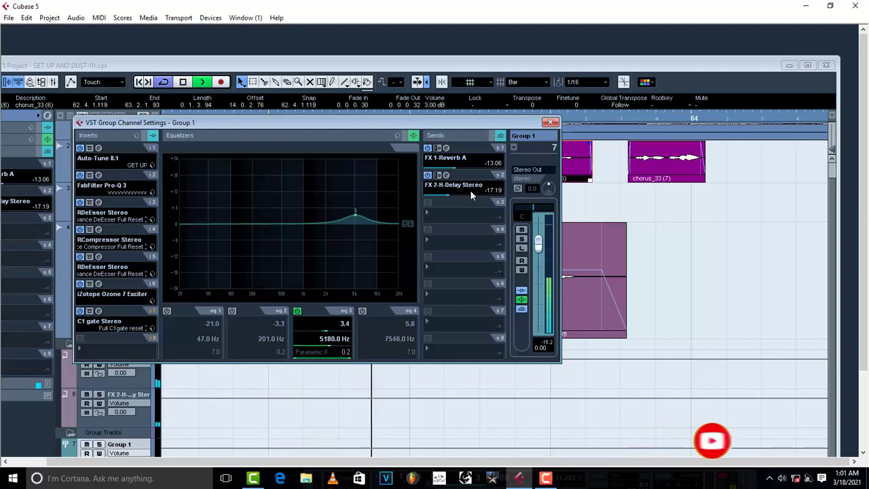
{"action": "left_click_drag", "start_coordinate": [407, 119], "coordinate": [525, 179]}
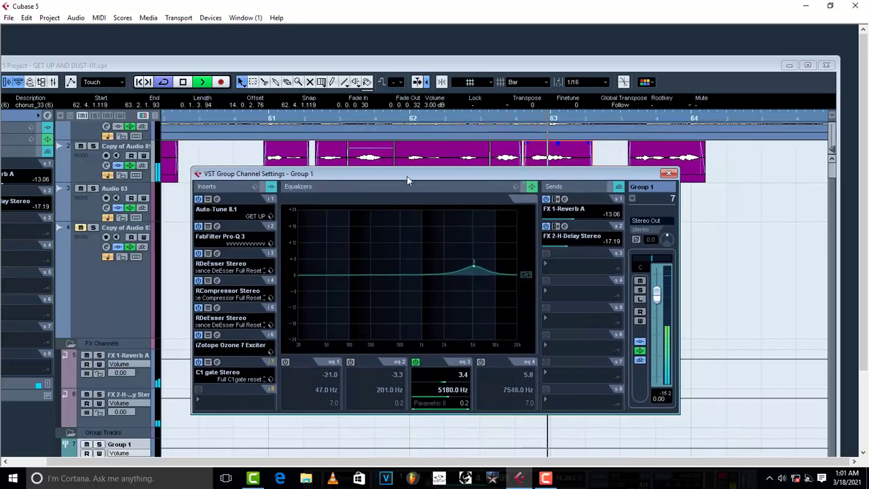
{"action": "key", "text": "space"}
Unmute the Audio 04 track and play it together with the vocals from just before bar 61
{"action": "scroll", "coordinate": [343, 144], "scroll_direction": "up", "scroll_amount": 1}
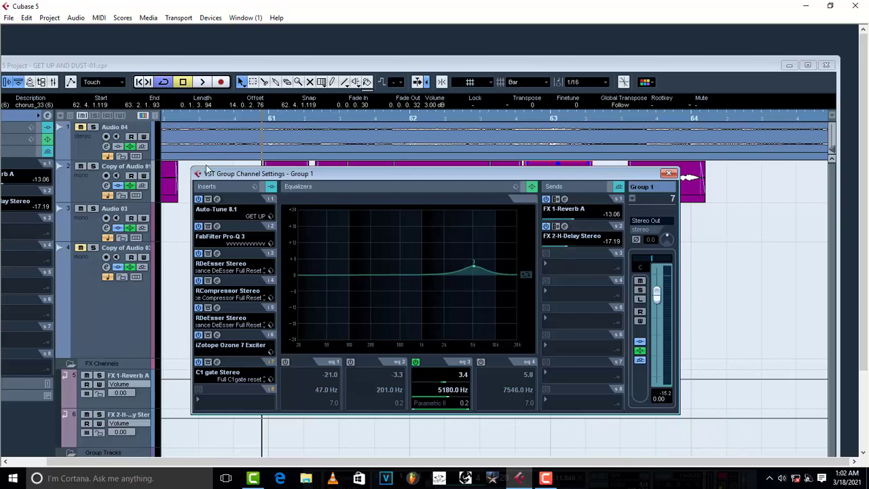
{"action": "key", "text": "space"}
{"action": "key", "text": "space"}
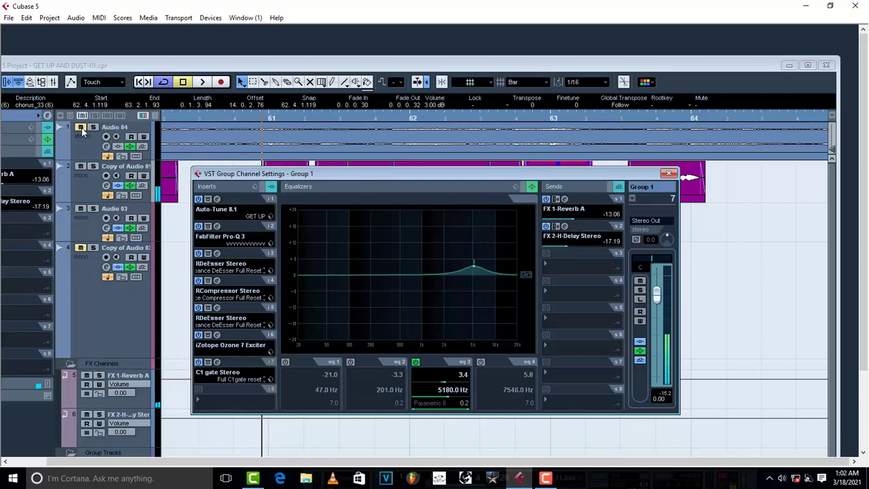
{"action": "left_click", "coordinate": [80, 127]}
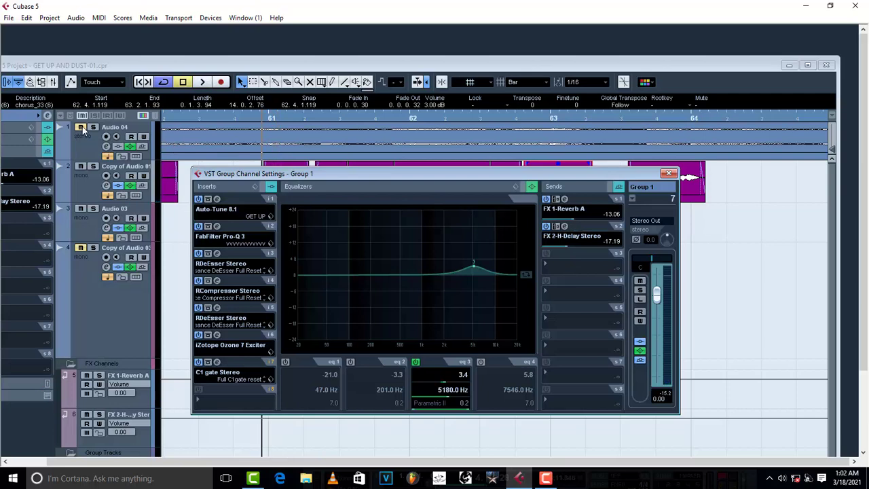
{"action": "left_click", "coordinate": [80, 128]}
{"action": "key", "text": "space"}
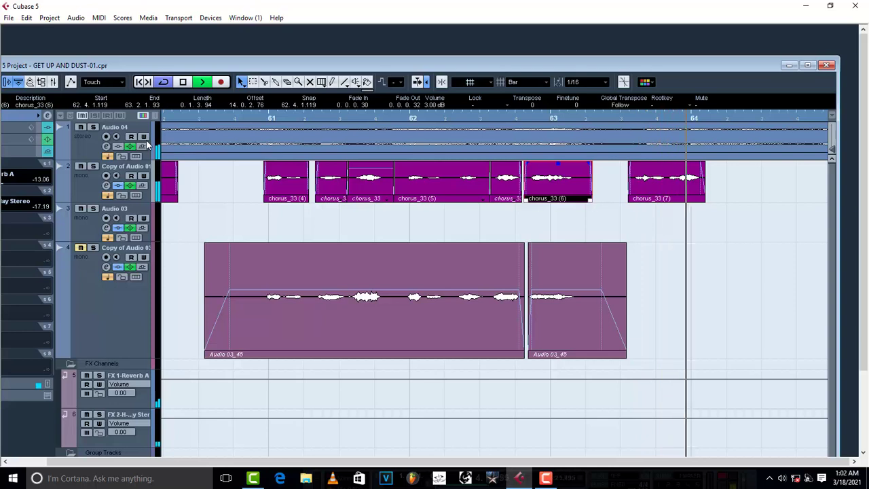
{"action": "key", "text": "space"}
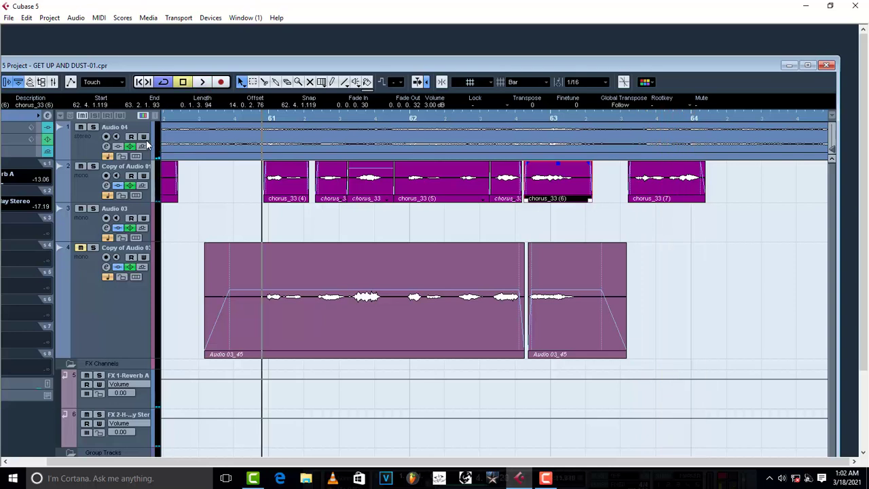